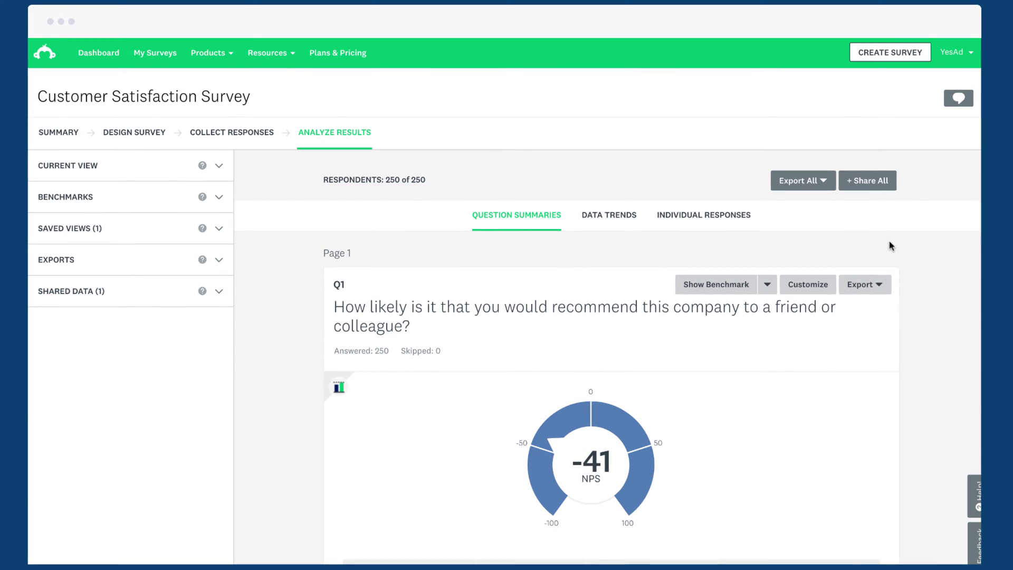
Export all summary data in landscape orientation as XLS, then browse page 3 of the PDF
click(822, 180)
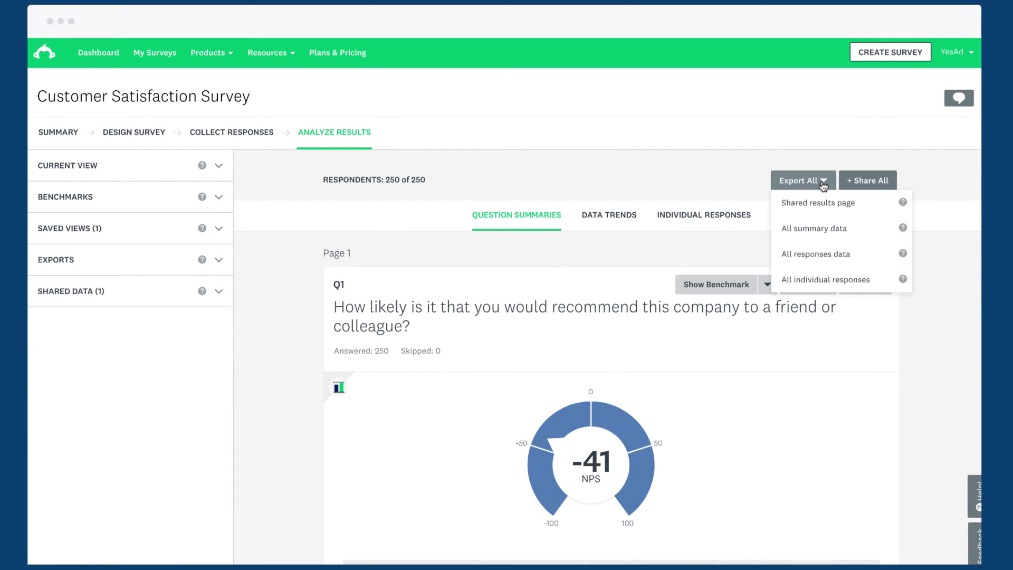
click(814, 228)
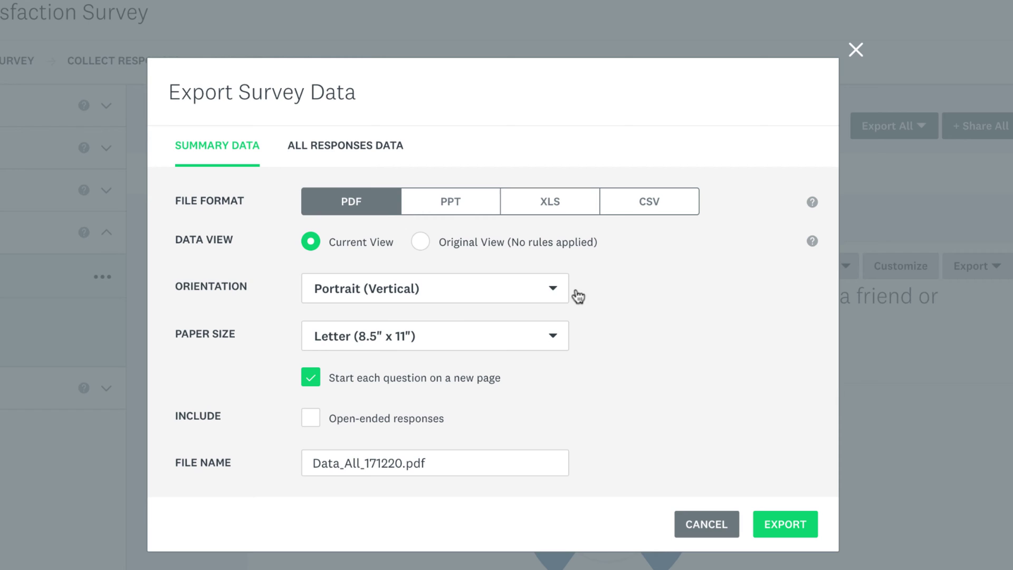
click(552, 289)
click(419, 357)
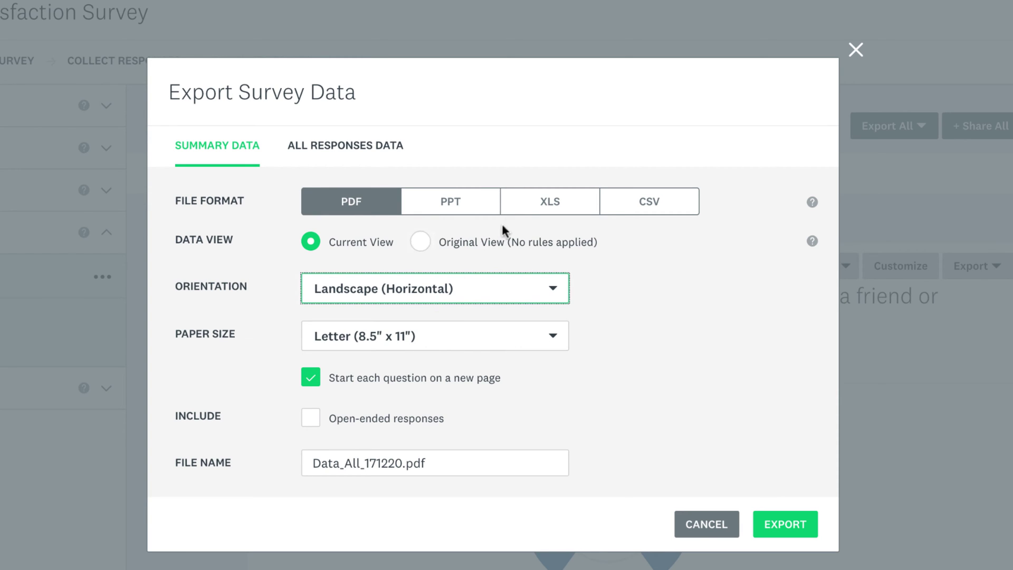
click(522, 207)
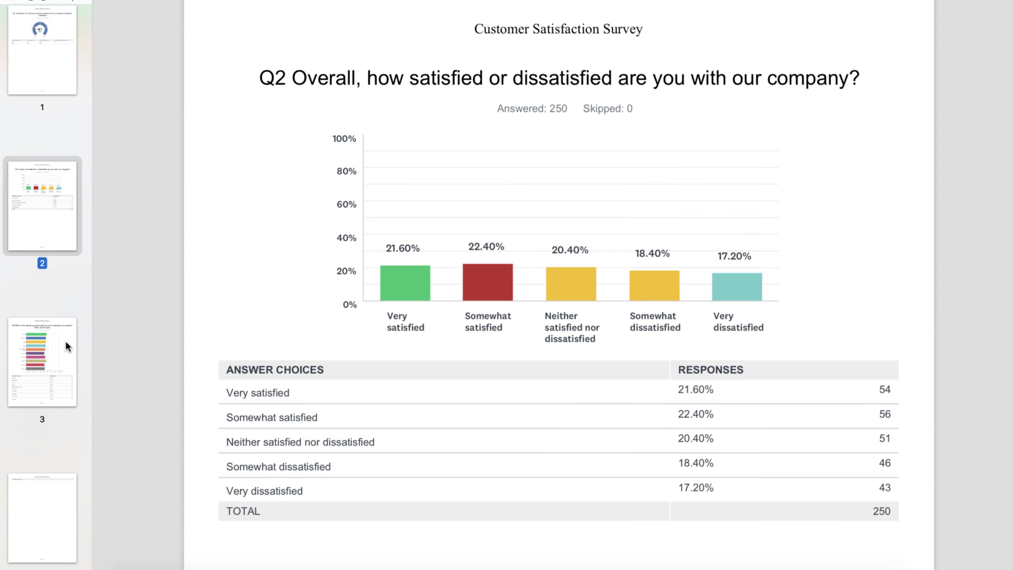
click(66, 341)
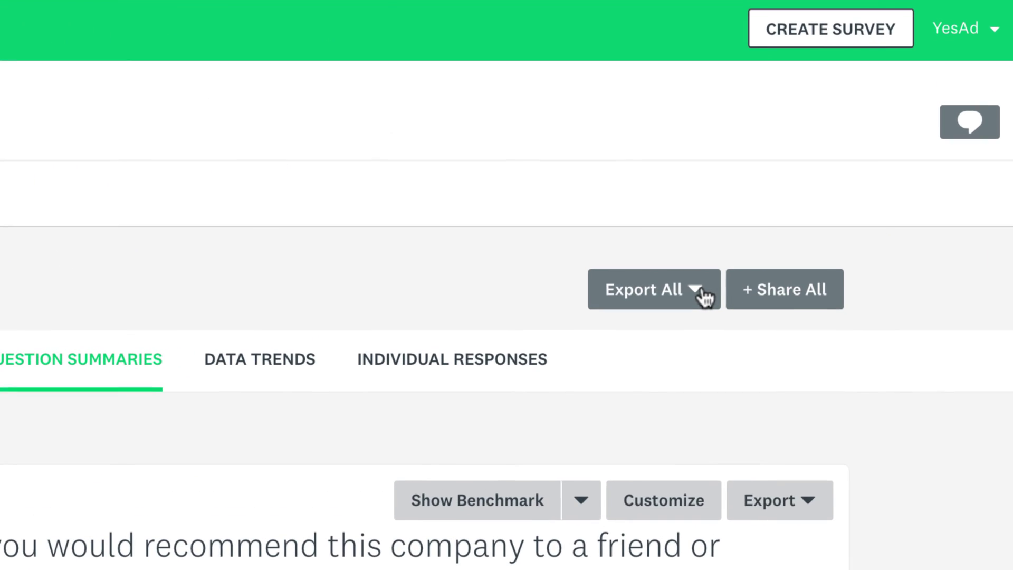
click(819, 181)
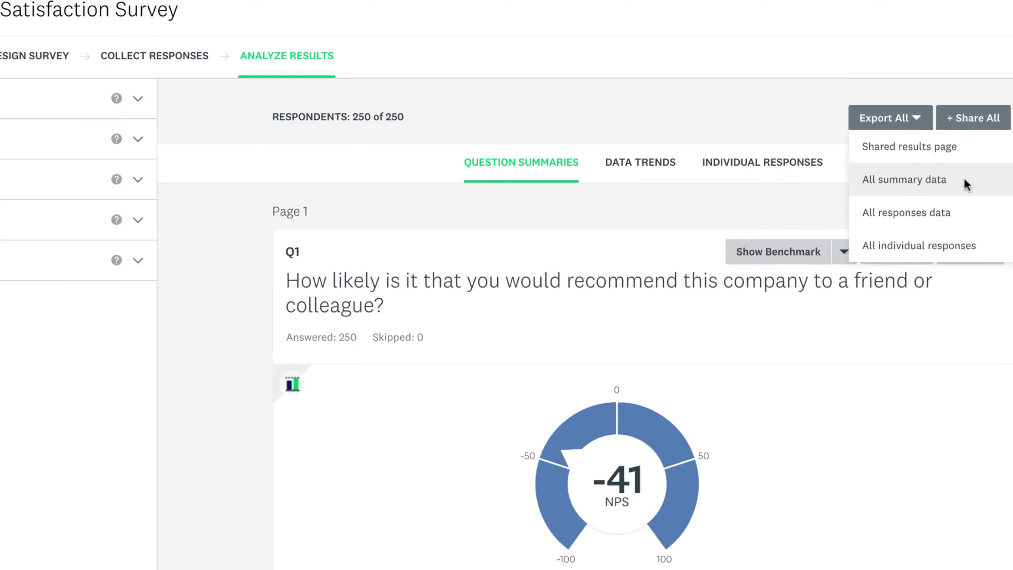
click(773, 397)
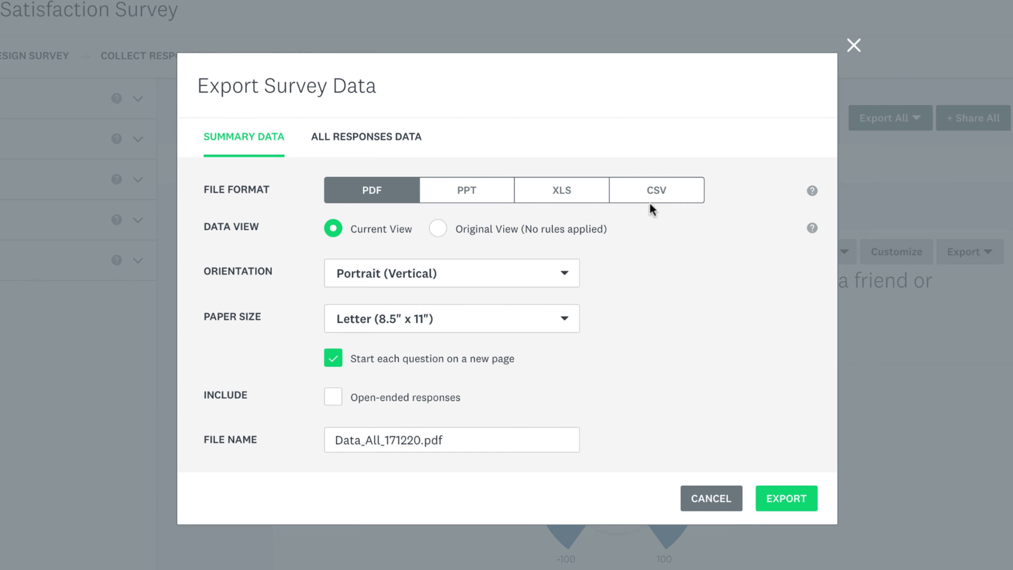
click(495, 198)
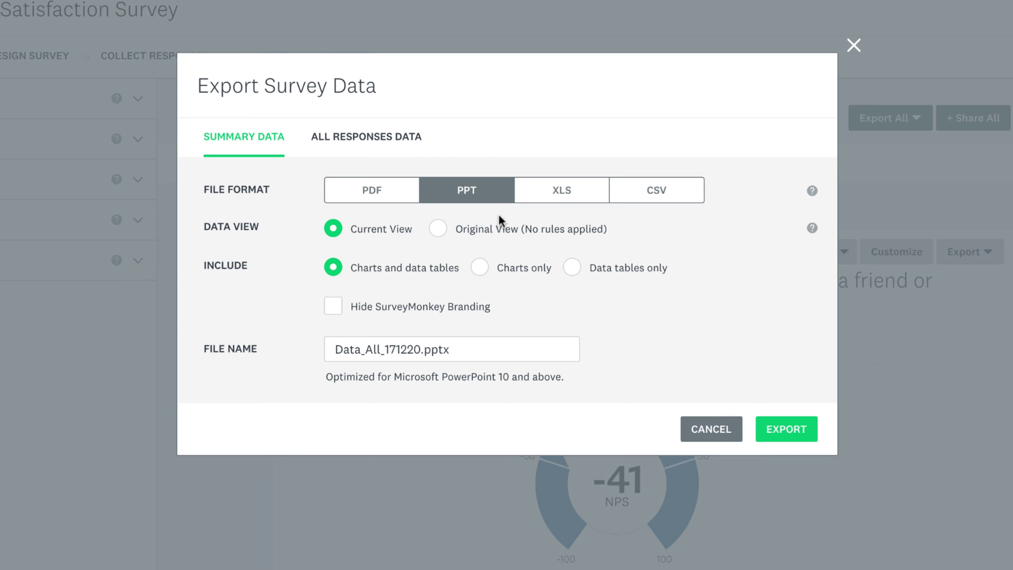
click(403, 199)
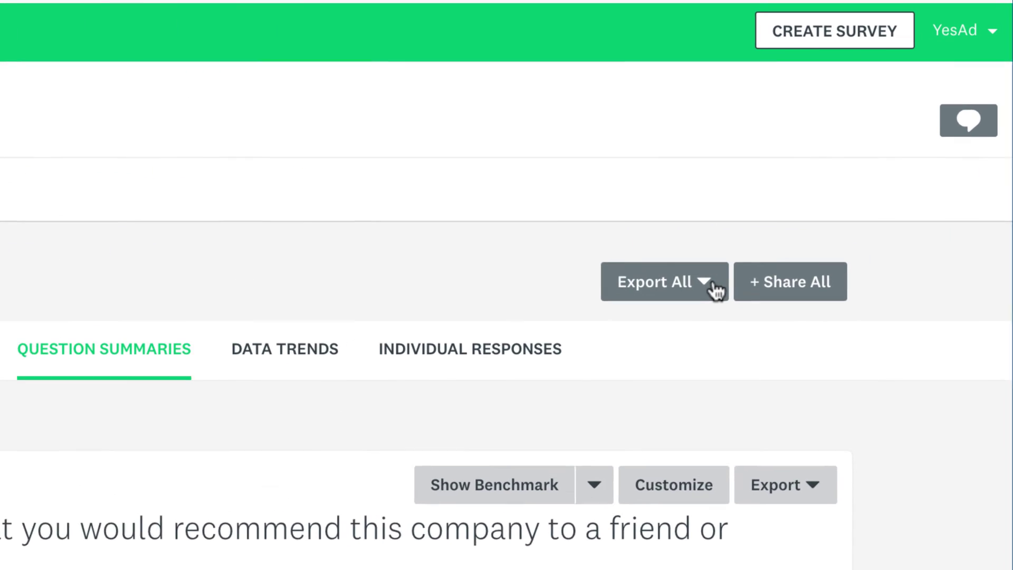
click(798, 181)
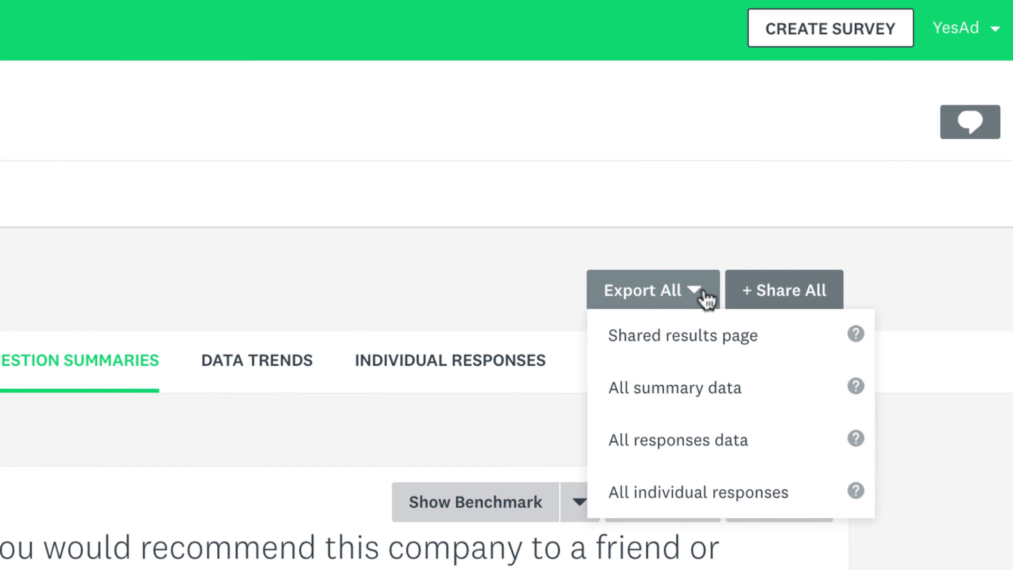
click(784, 437)
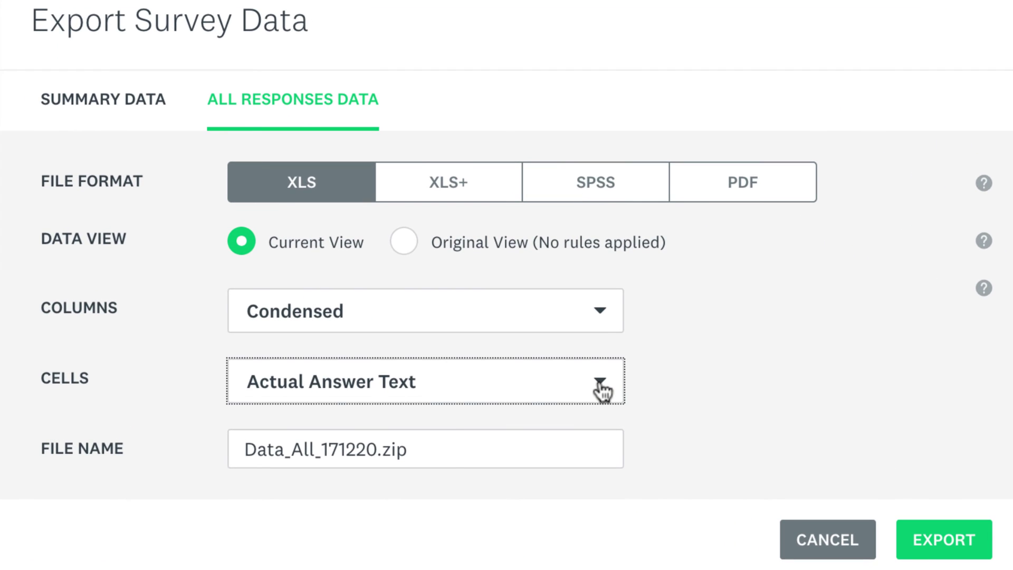
click(602, 387)
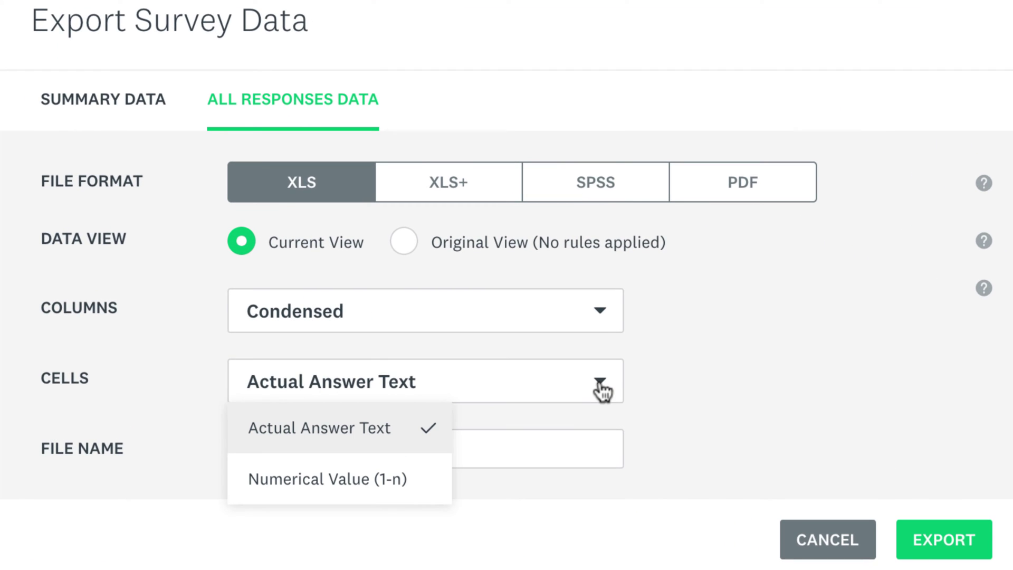
click(424, 485)
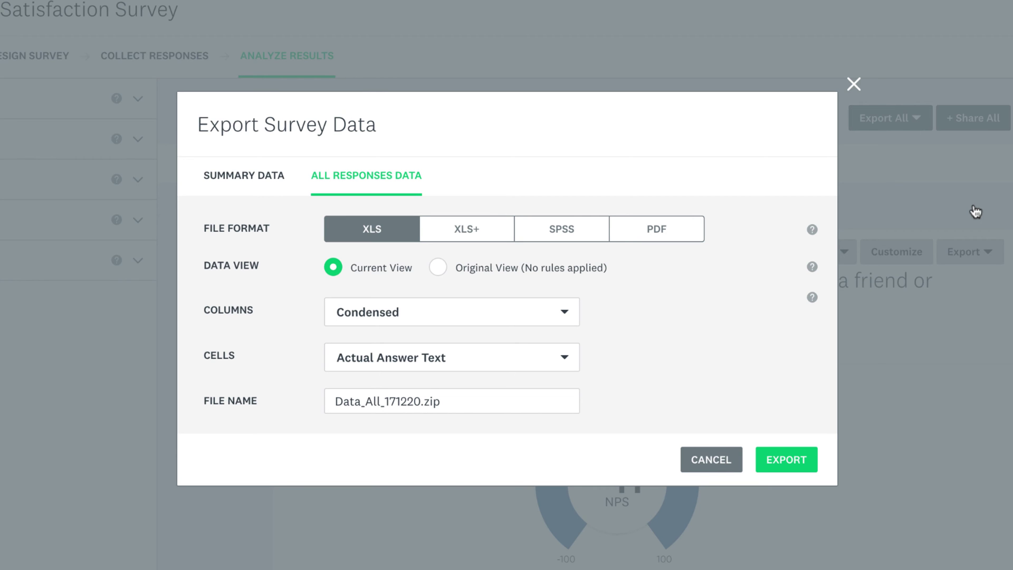
click(492, 238)
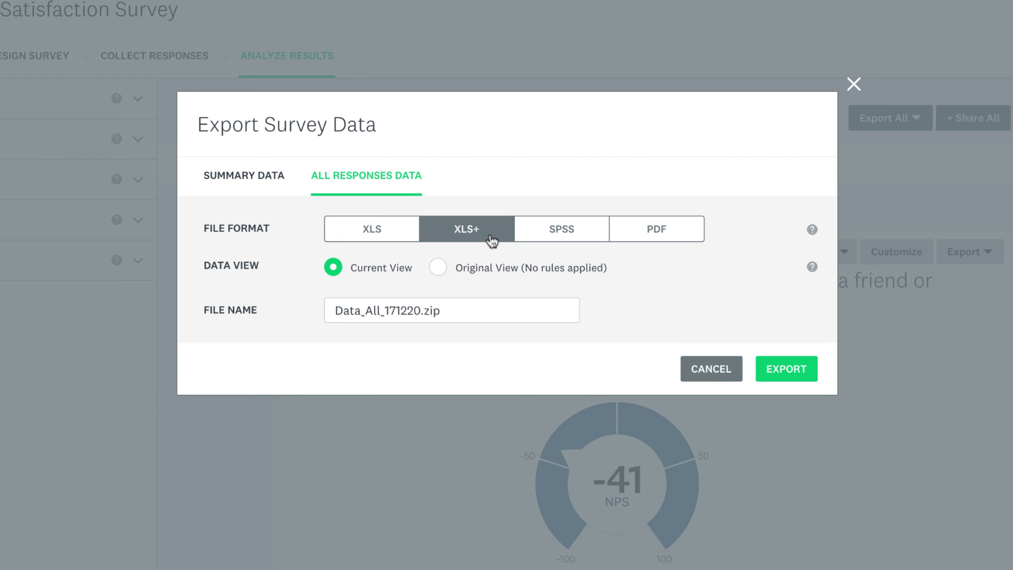
click(535, 235)
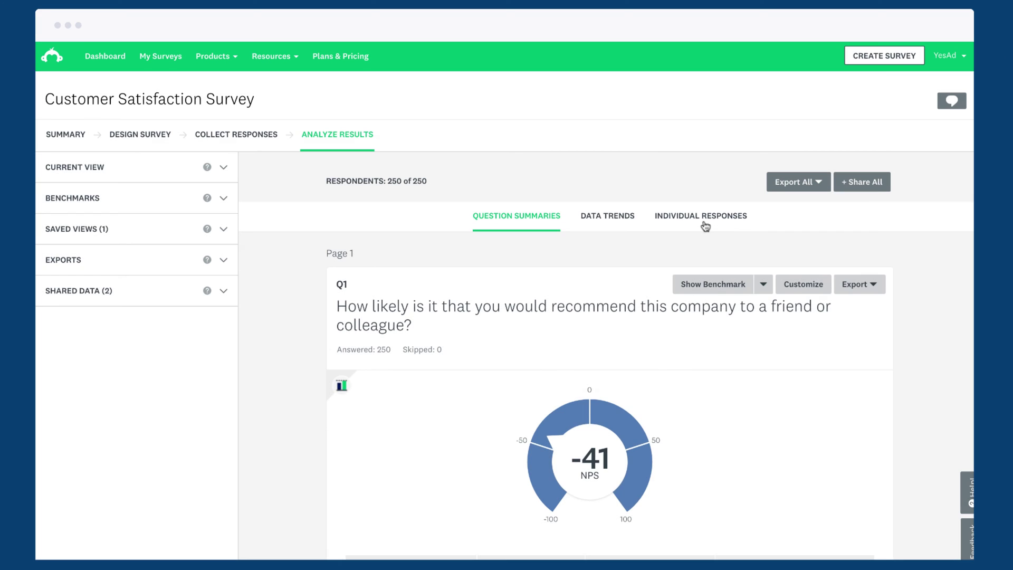
Export respondent #248's individual response as a PDF from the Individual Responses view
click(658, 237)
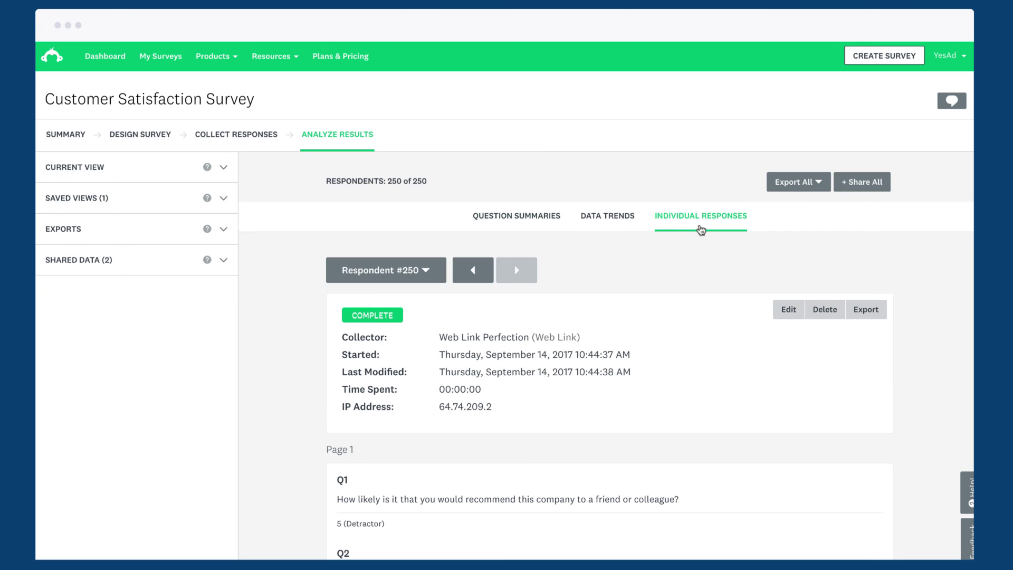
click(472, 270)
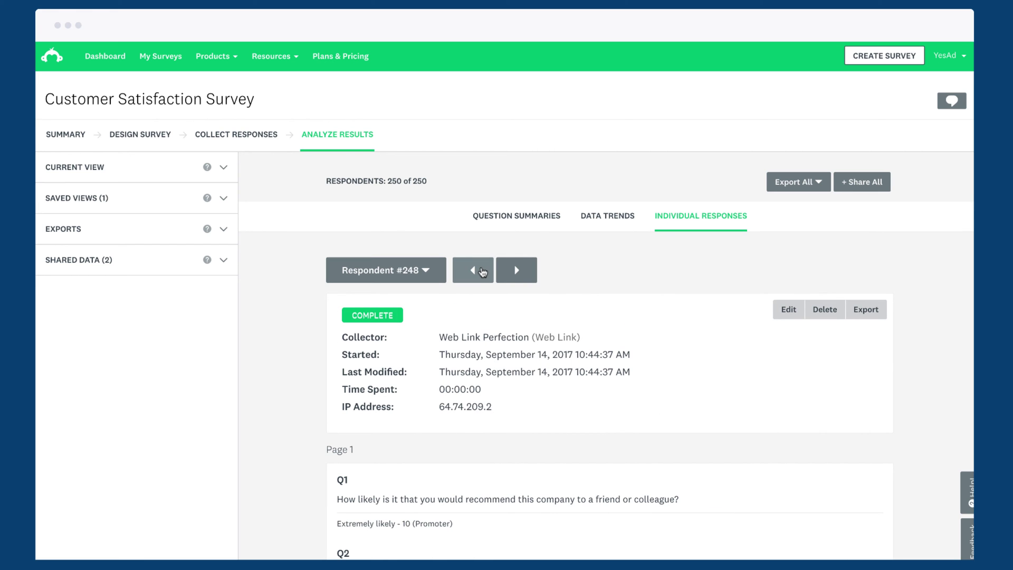
click(865, 308)
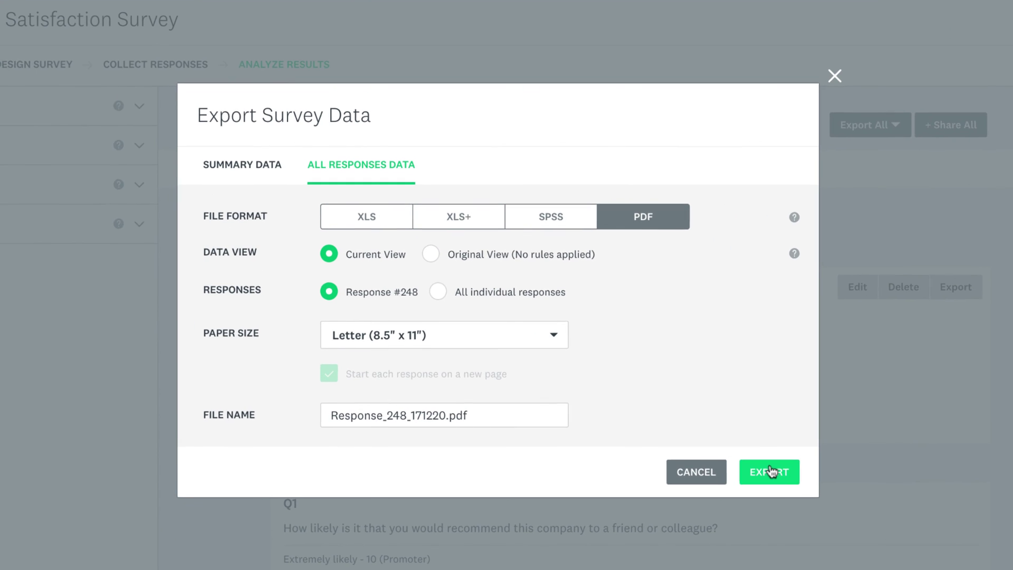
click(771, 472)
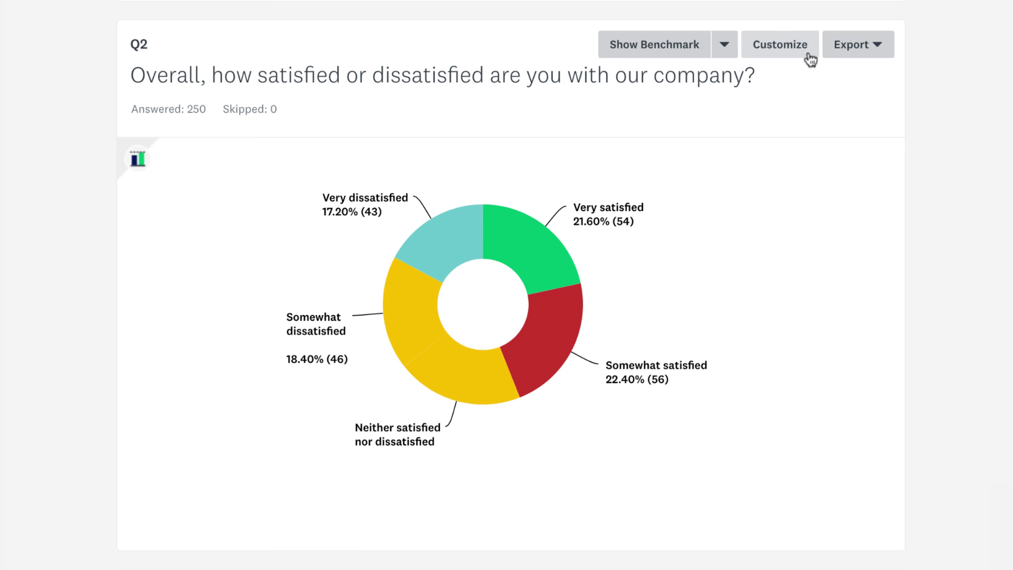
Make Q2 a vertical bar chart with a data table and start exporting the chart image
click(779, 45)
click(243, 108)
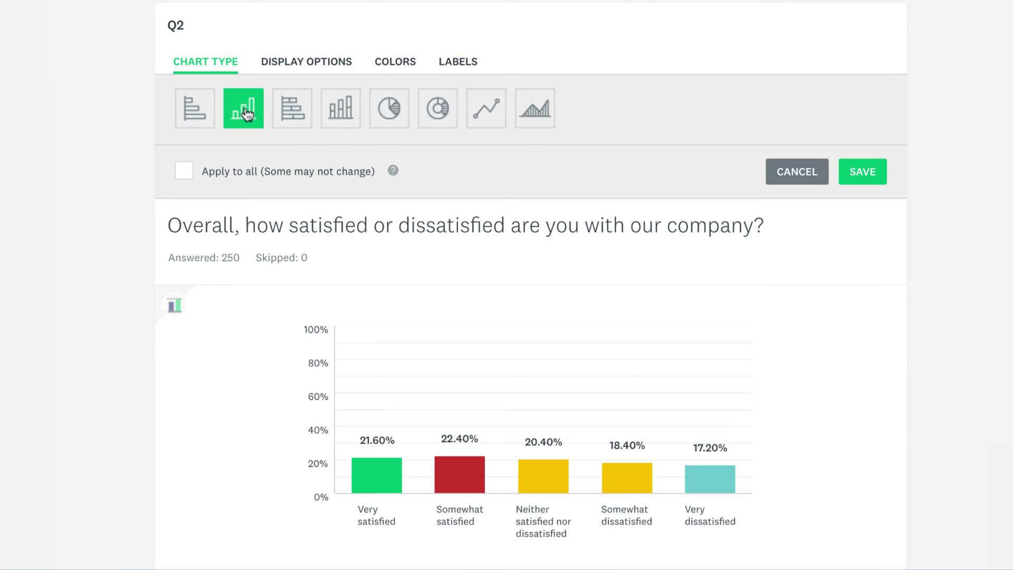
click(283, 61)
click(184, 184)
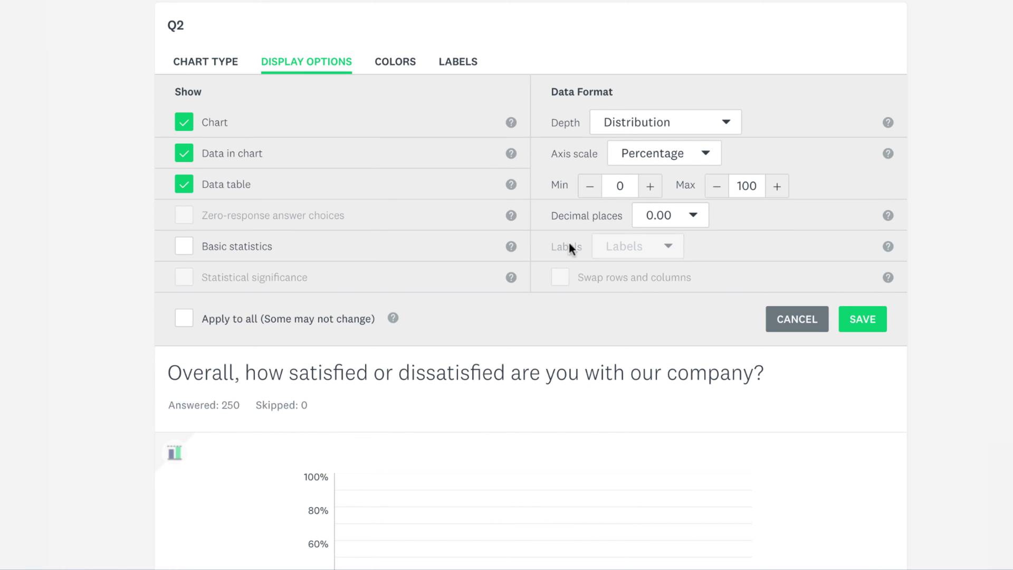
click(861, 318)
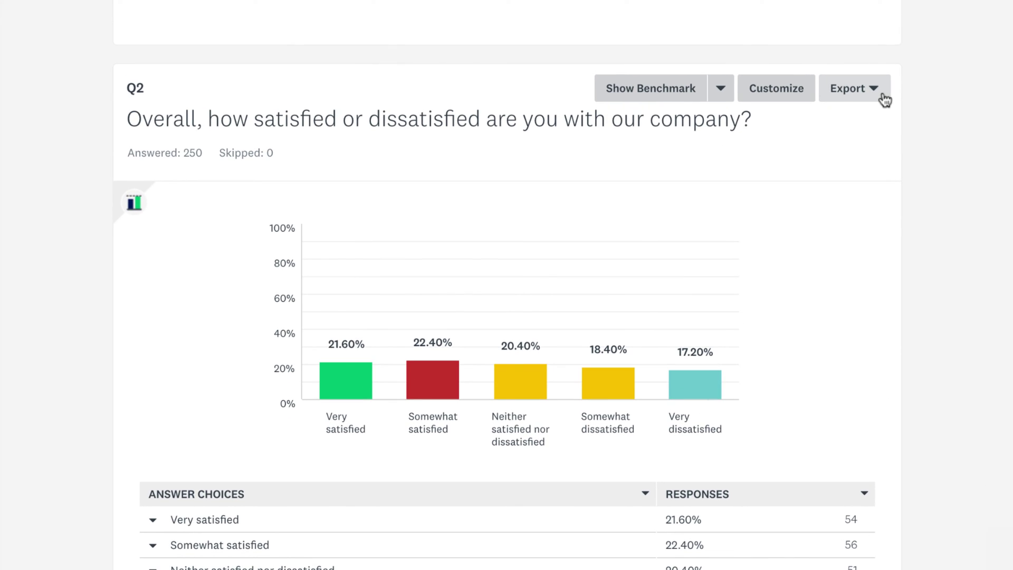
click(875, 85)
click(893, 23)
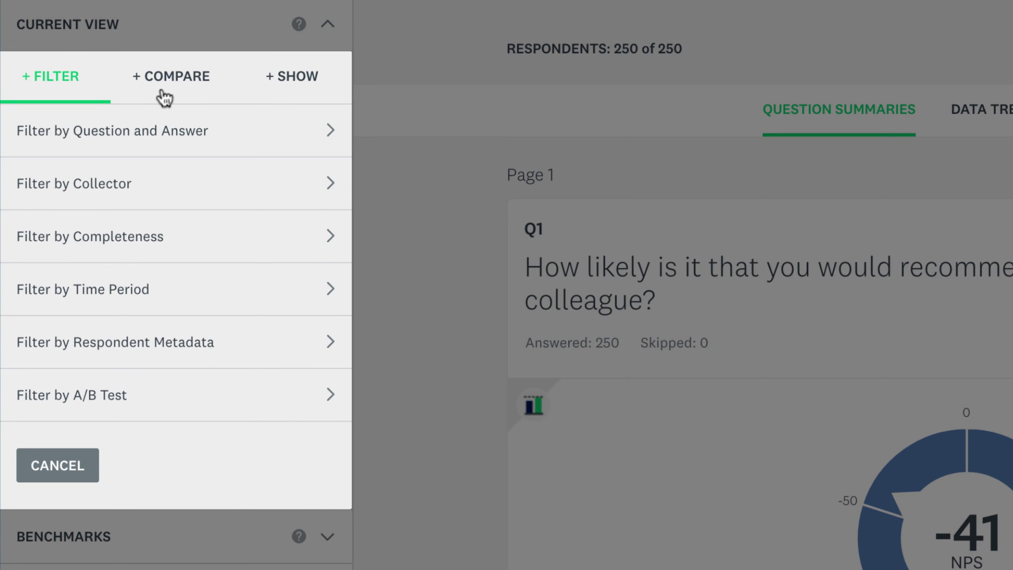
Filter results by Q1 Detractors (0-6), narrowing to 158 of 250 respondents
click(165, 87)
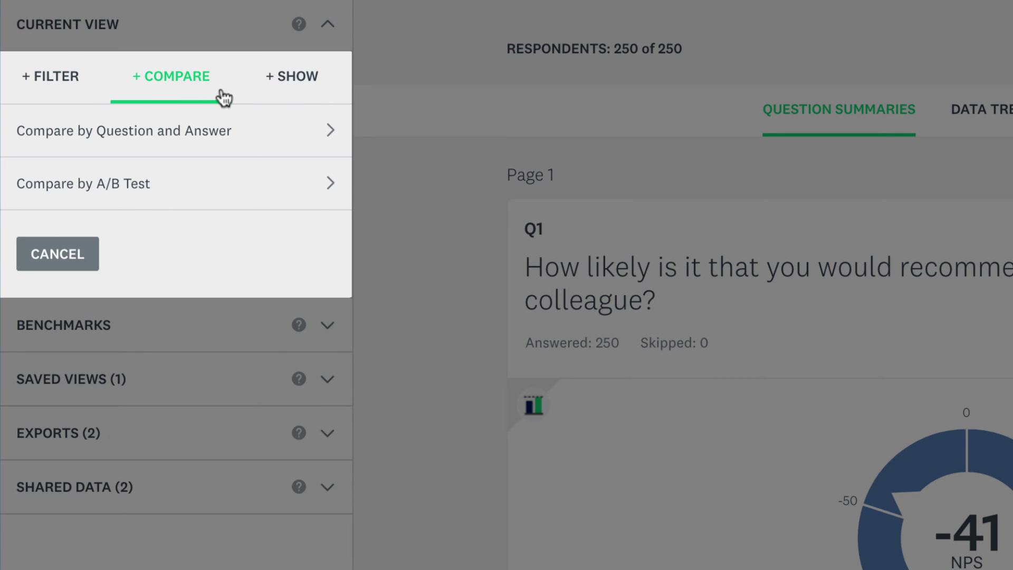
click(293, 87)
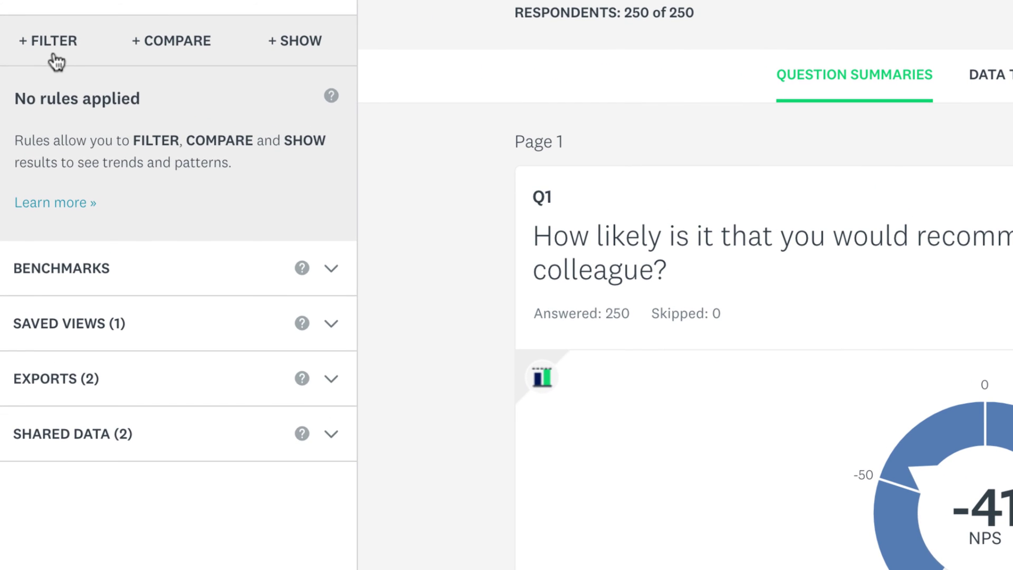
click(65, 72)
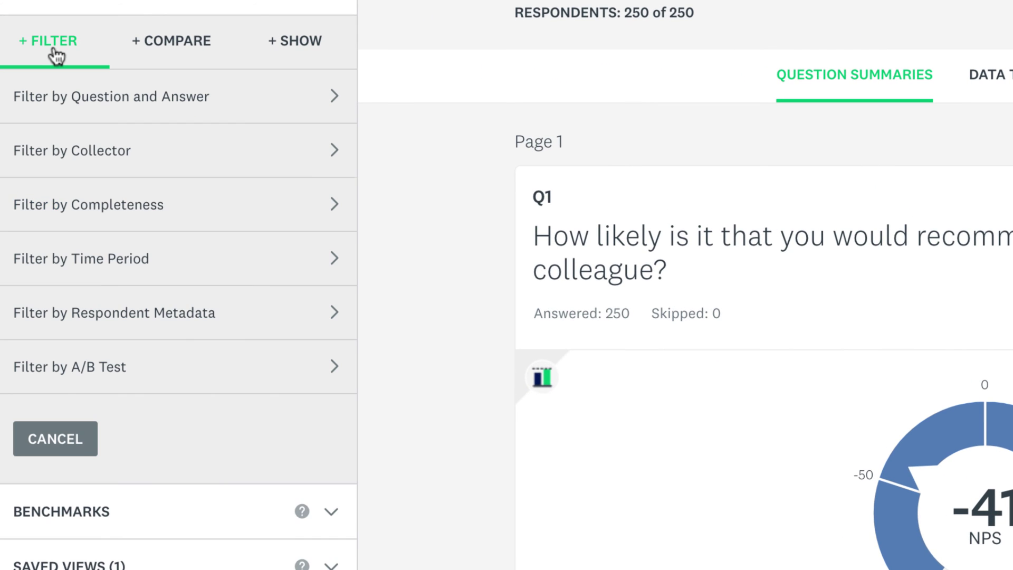
click(328, 97)
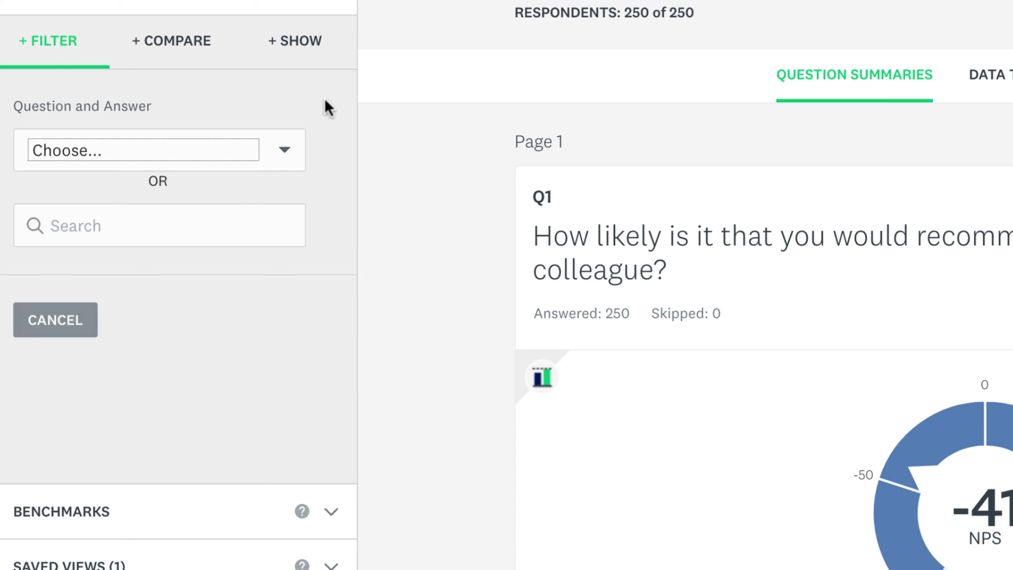
click(297, 144)
click(270, 162)
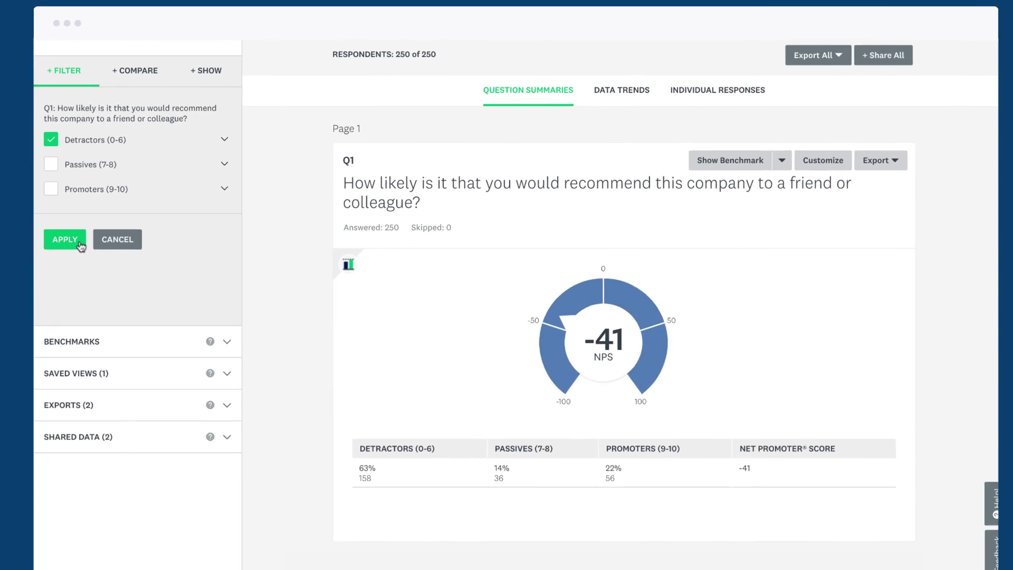
click(65, 238)
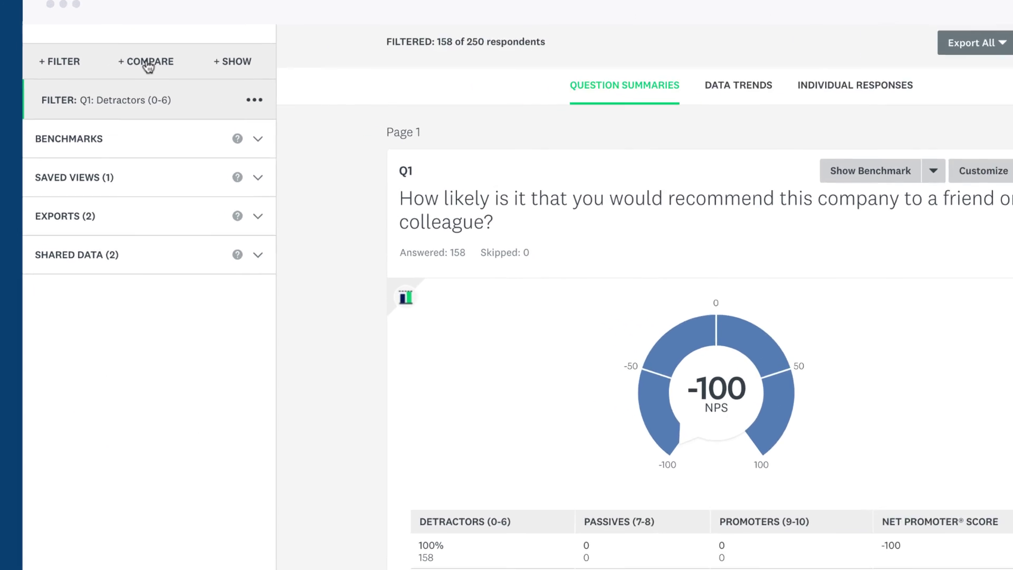
Compare results by Q2 answers Very satisfied and Very dissatisfied
click(134, 70)
click(339, 99)
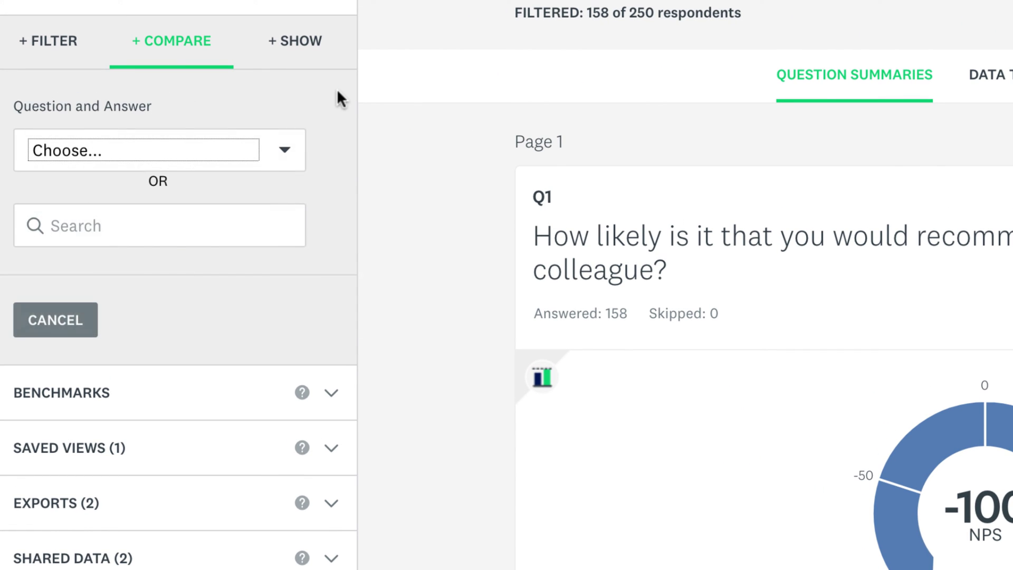
click(278, 150)
click(261, 176)
click(124, 166)
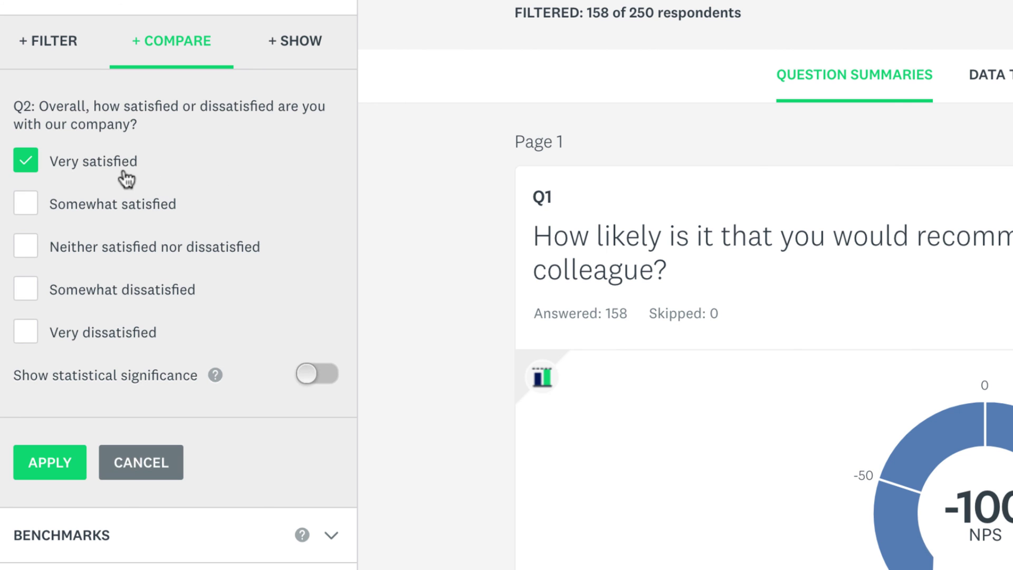
click(122, 332)
click(50, 460)
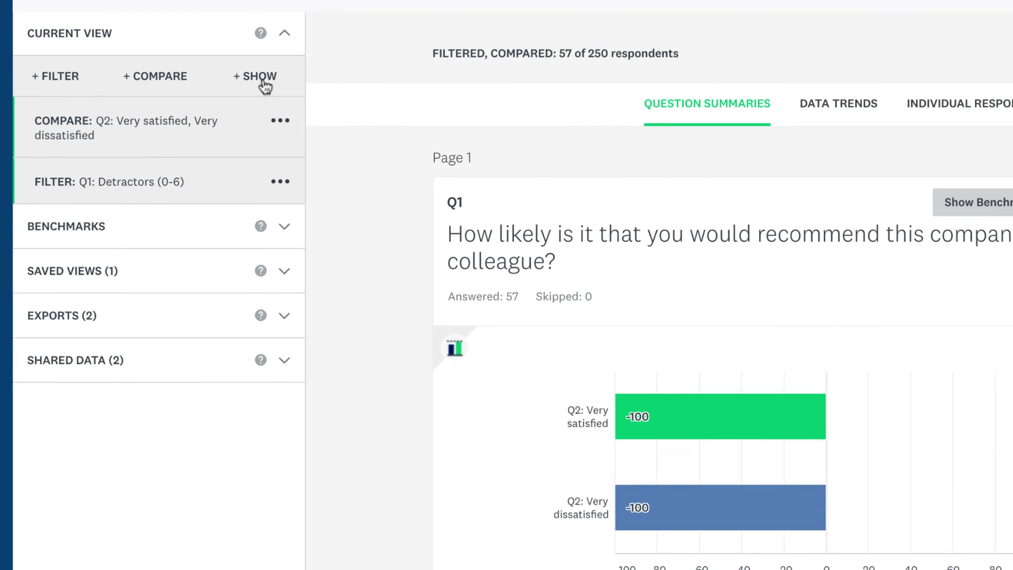
Show only Q1 from the page 1 question list
click(203, 86)
click(326, 178)
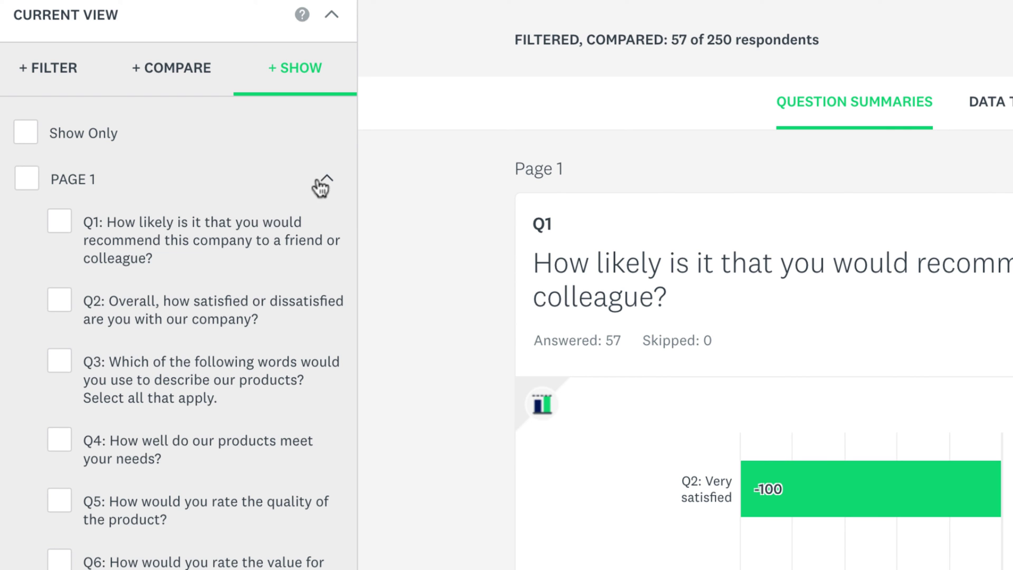
click(270, 228)
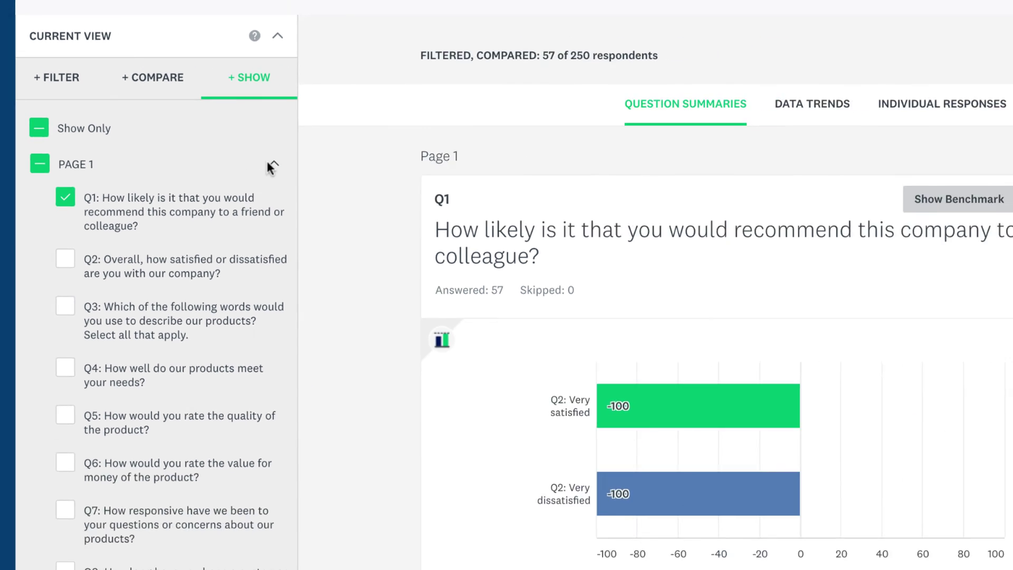
click(326, 178)
Open and cancel the Q1 question data export, then expand the saved views list
click(858, 173)
click(860, 197)
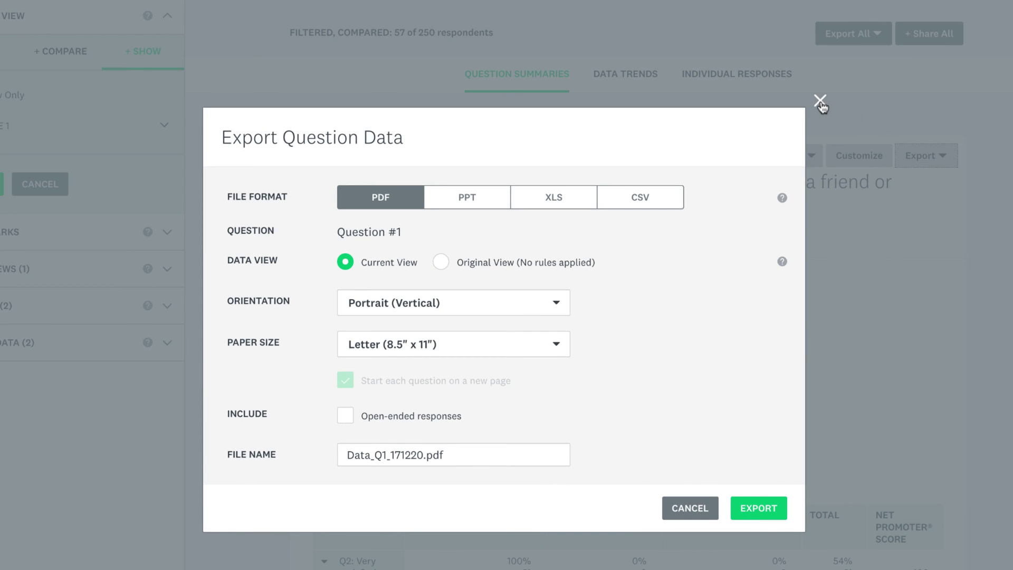
click(820, 100)
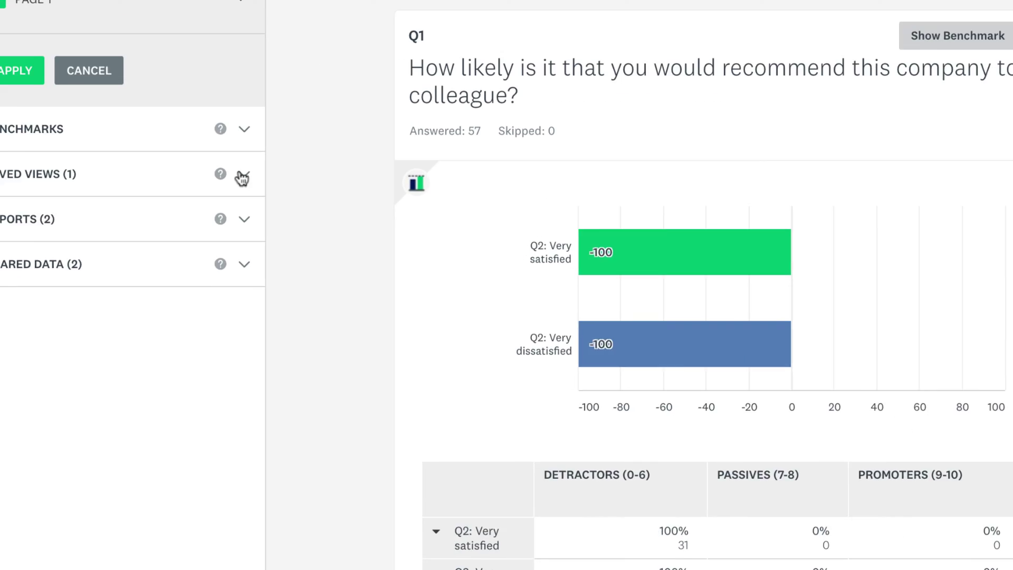
click(242, 176)
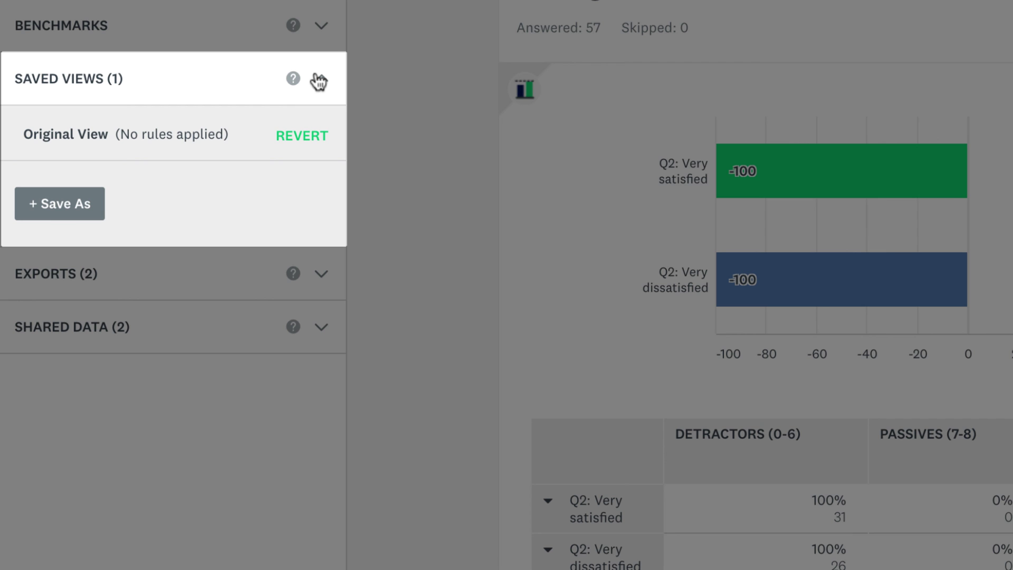